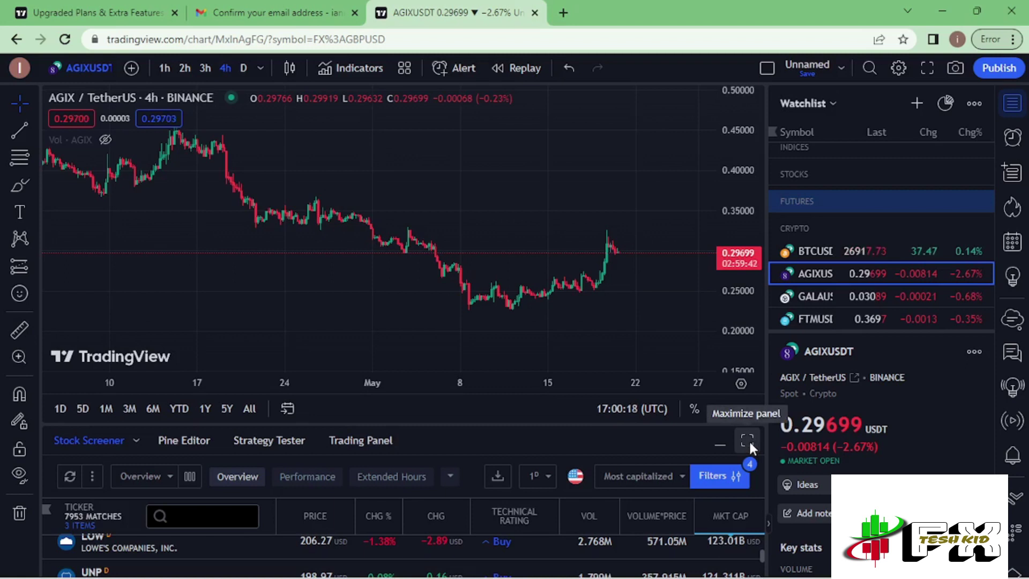
Maximize the bottom Stock Screener panel so its large-cap US stock table fills the chart area
left_click(747, 441)
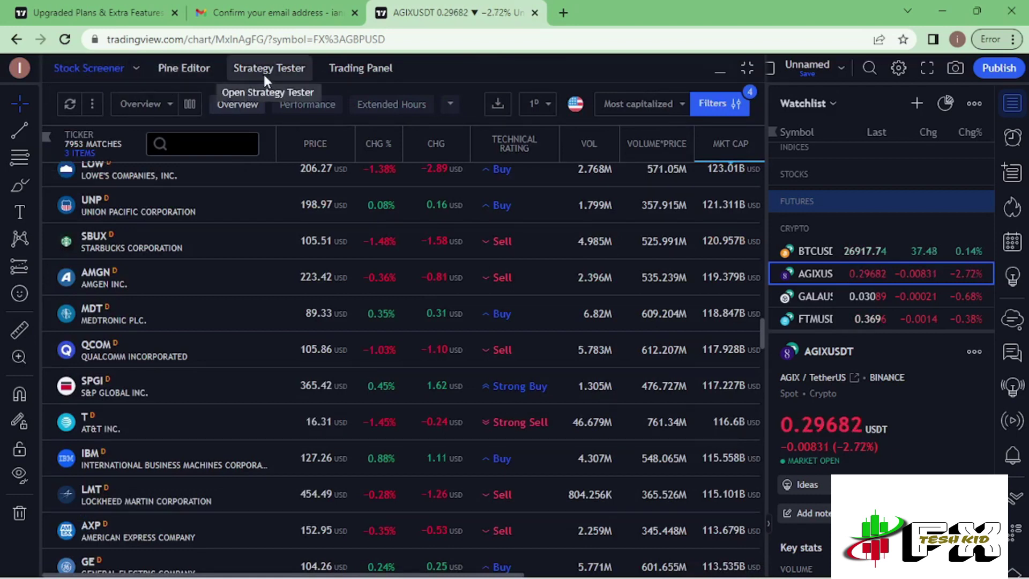
Connect the Binance broker from the Trading Panel with Don't remember me ticked
left_click(365, 70)
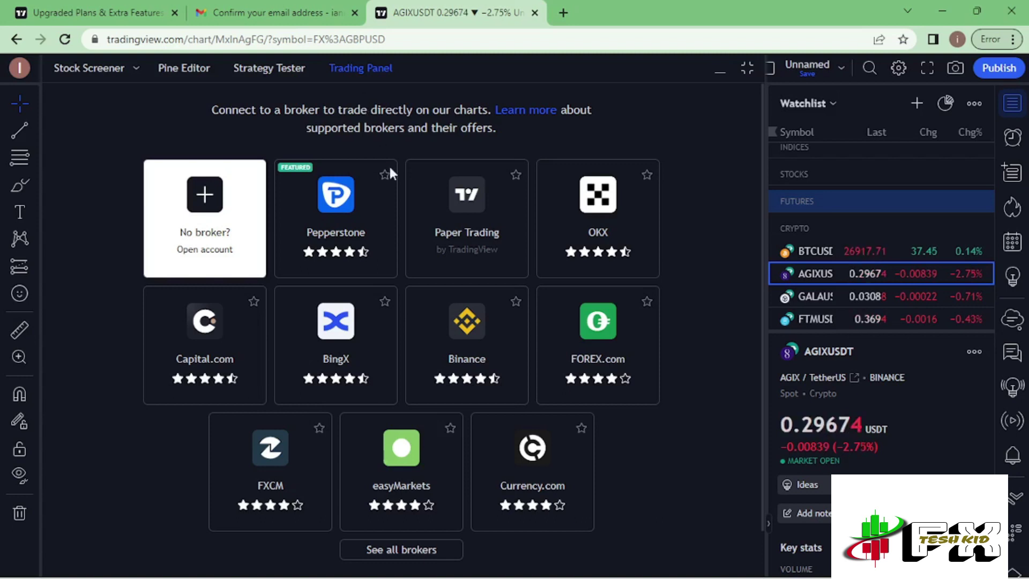
mouse_move(481, 325)
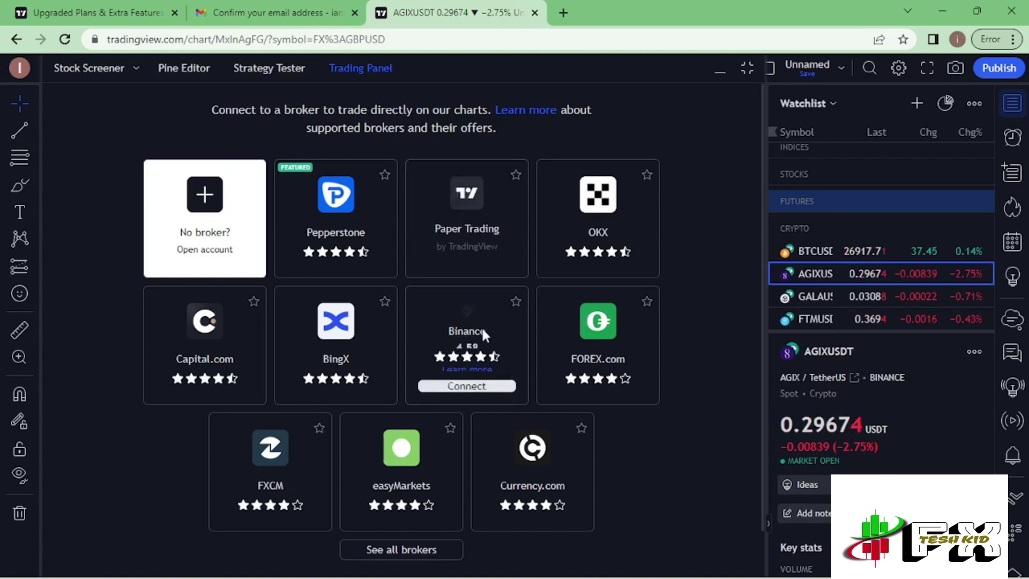
left_click(467, 382)
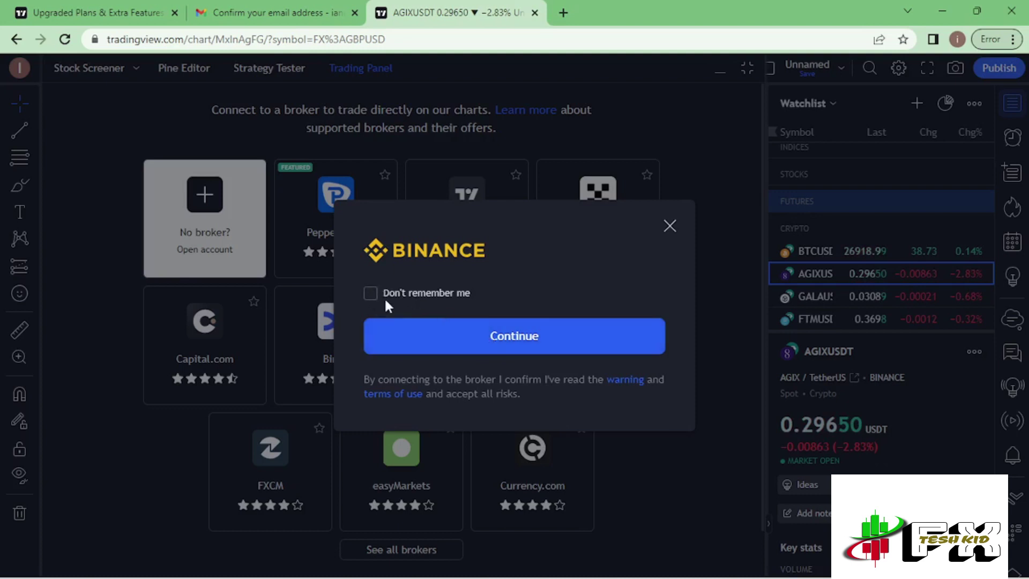
left_click(370, 293)
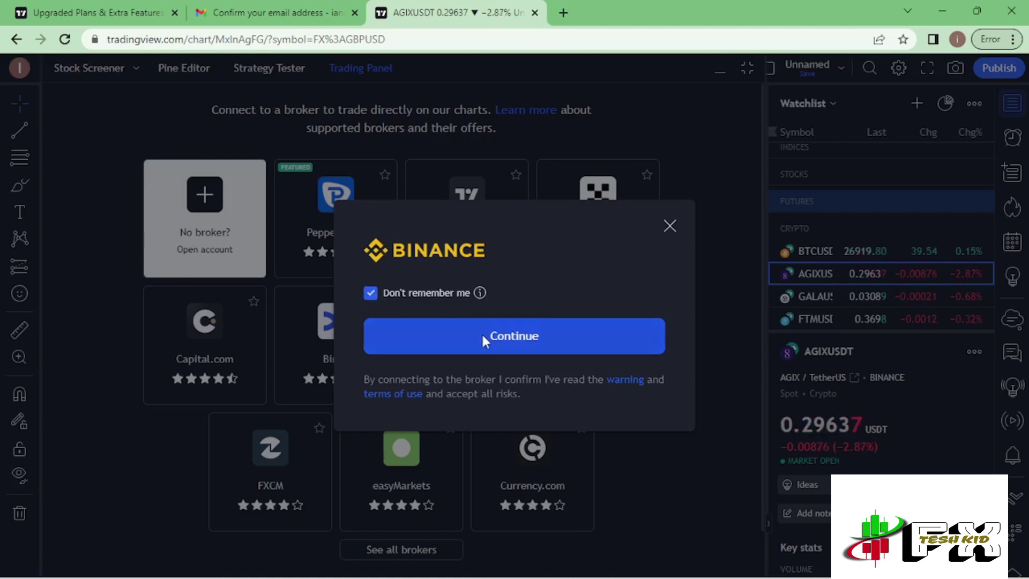
left_click(502, 338)
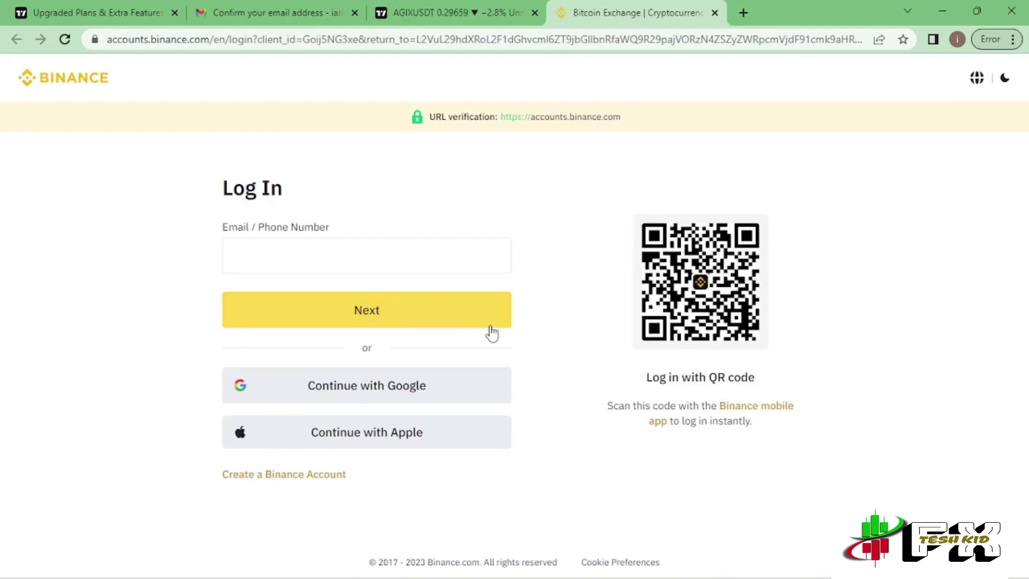
Close the Binance login tab to return to TradingView's Spot Account order history
left_click(279, 249)
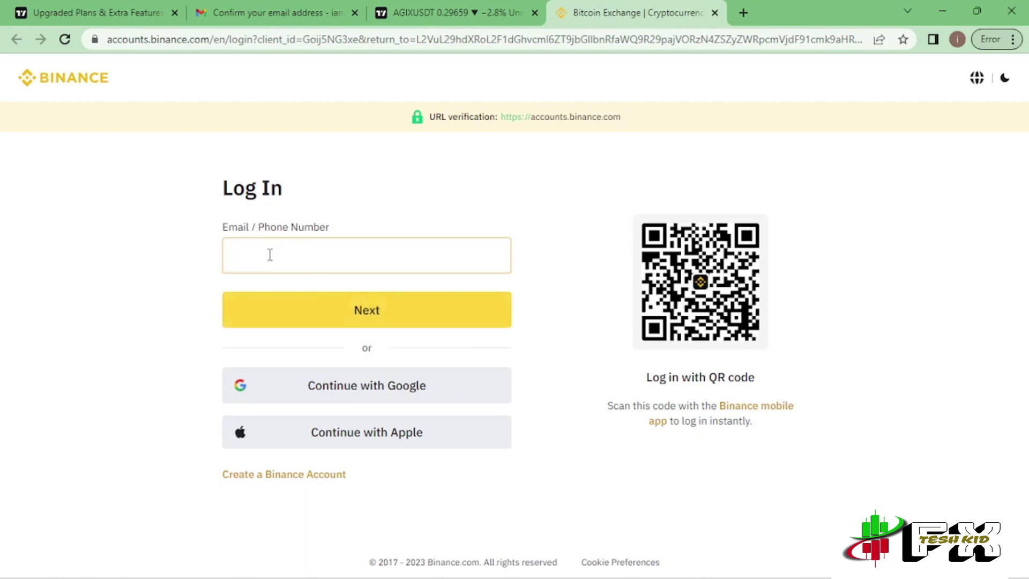
left_click(600, 262)
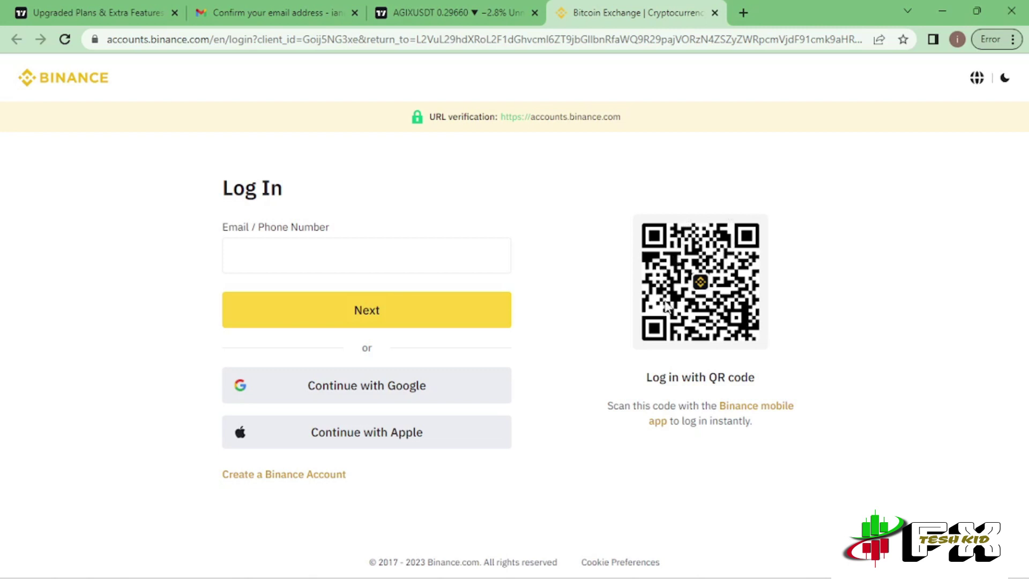
key("ctrl+w")
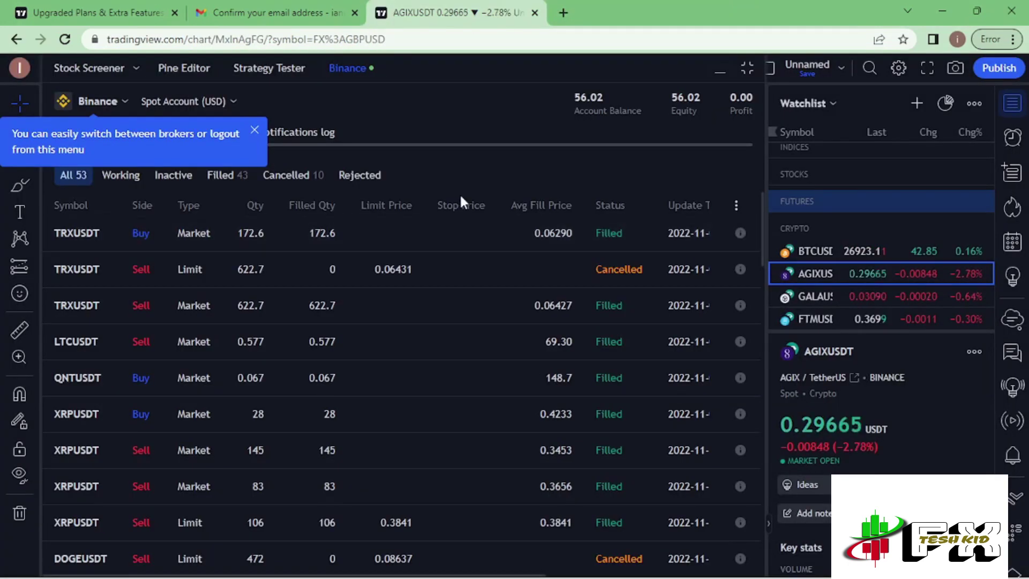
Switch the Binance account to UM Account (USD) and restore the chart above the panel
left_click(255, 128)
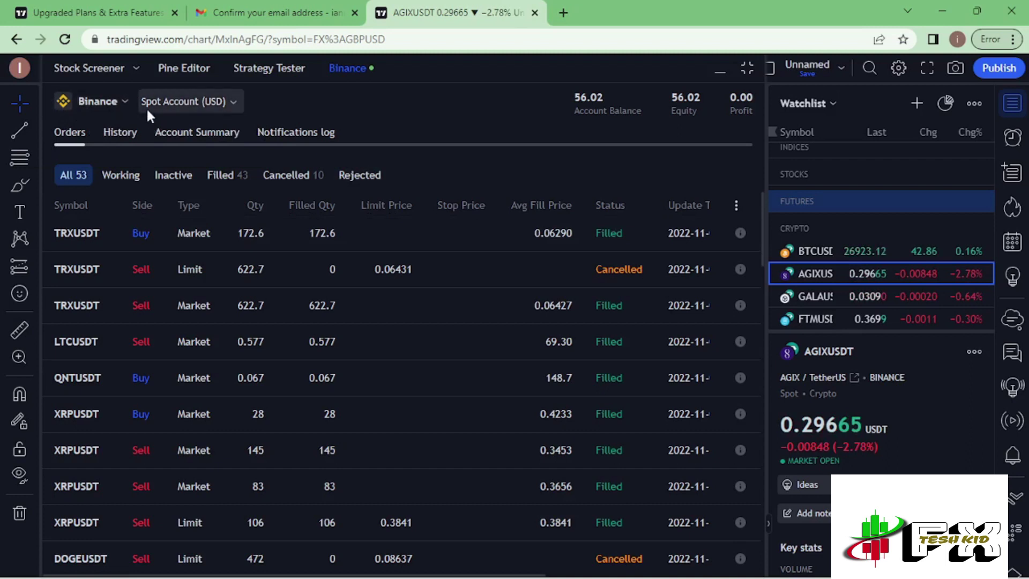
left_click(227, 101)
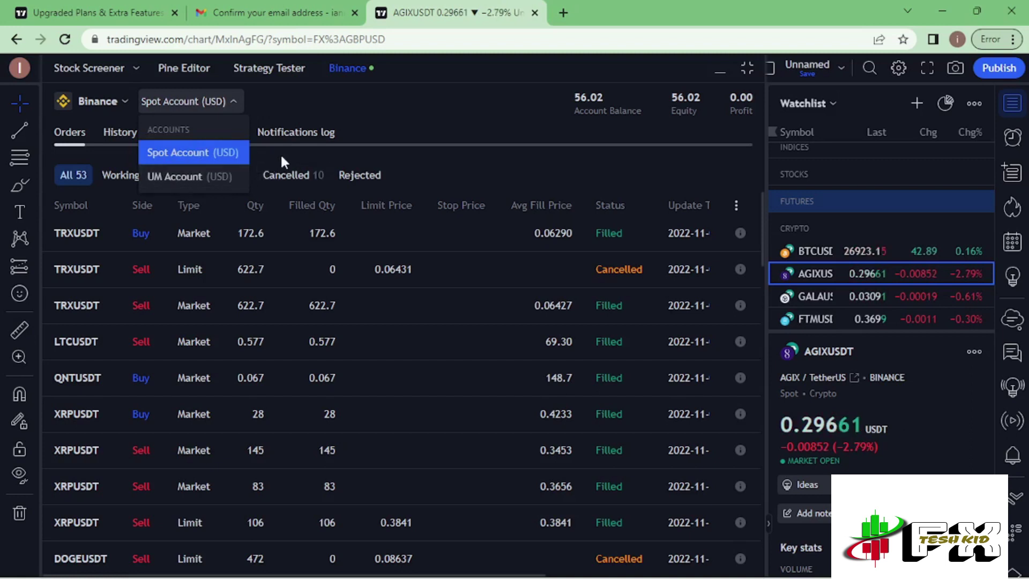
left_click(359, 146)
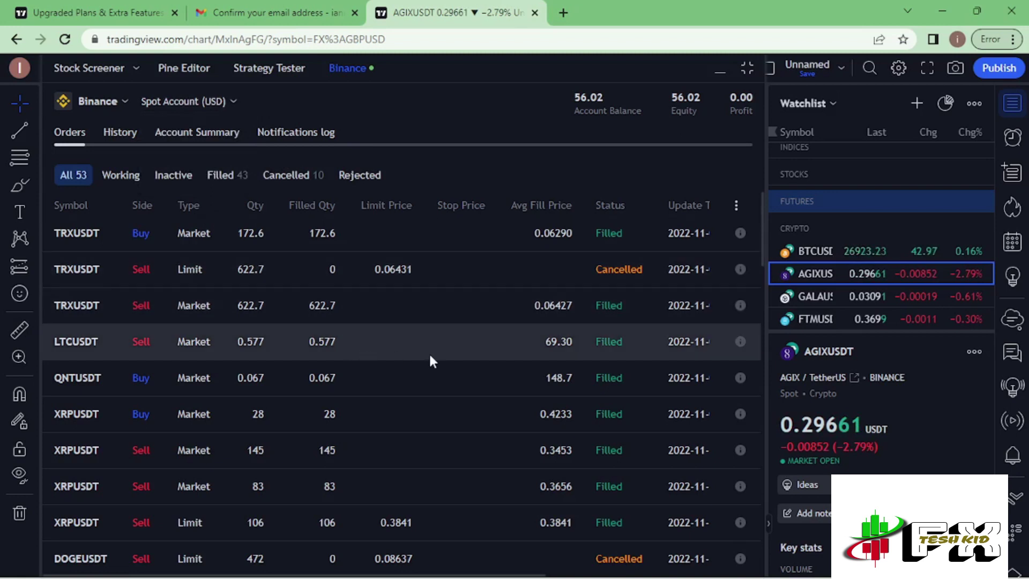
scroll(466, 366, "down", 3)
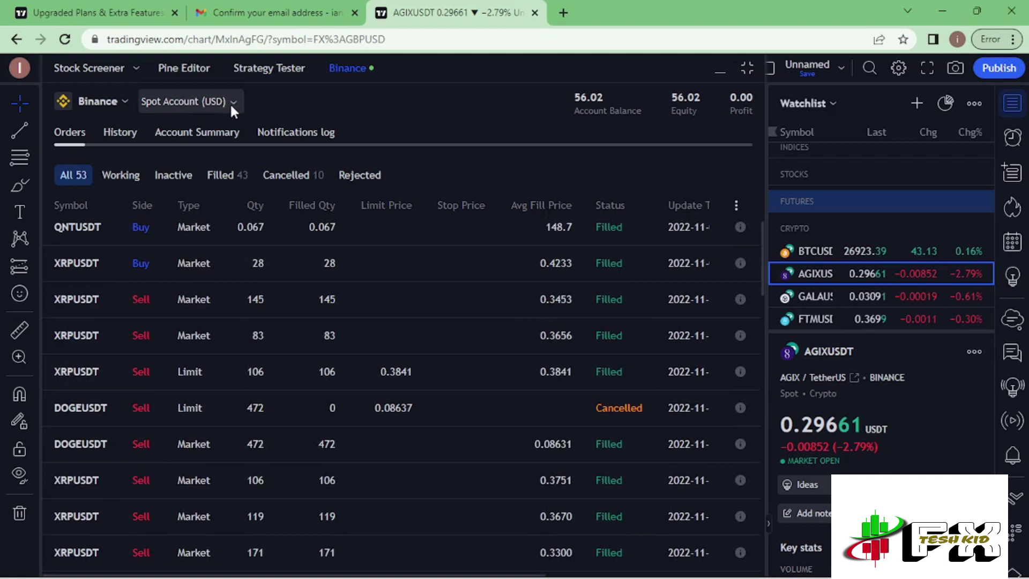
left_click(230, 102)
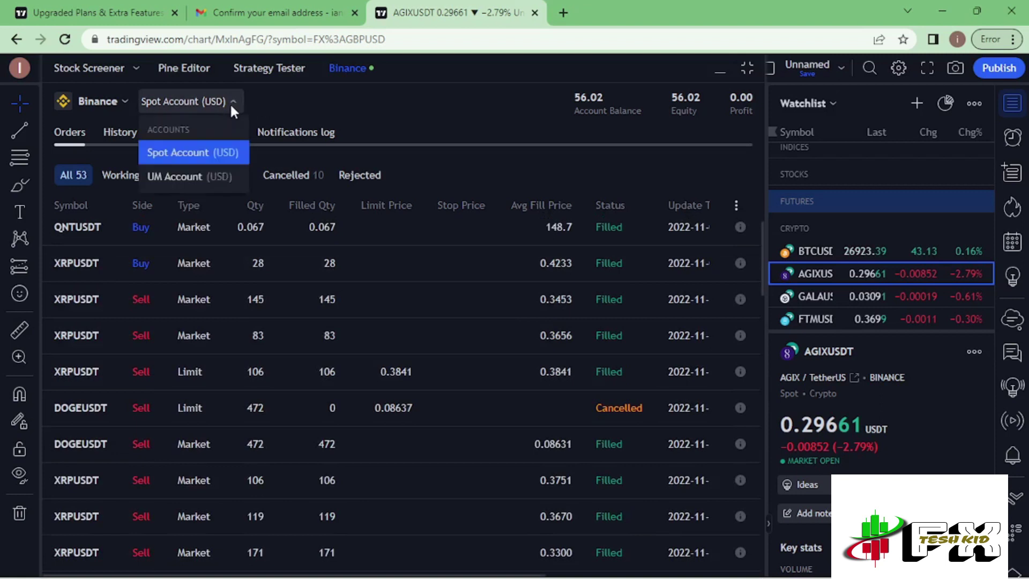
left_click(178, 176)
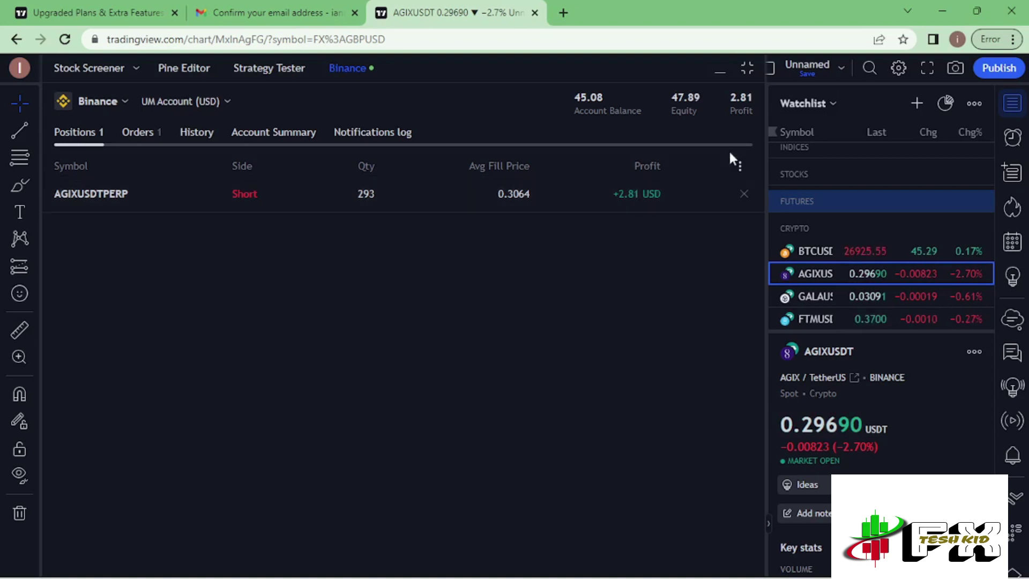
left_click(747, 67)
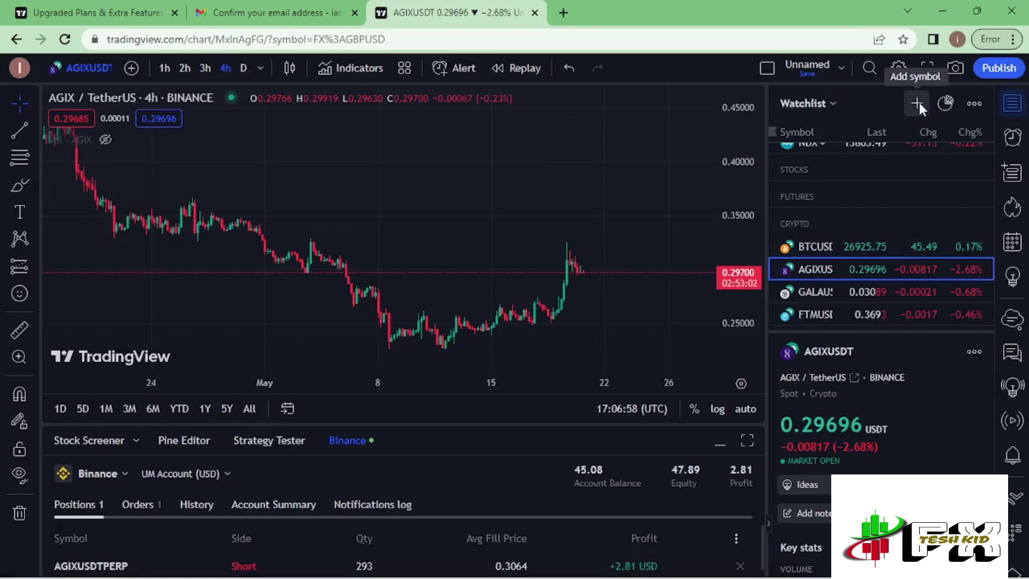
Add AGIXUSDT.P to the watchlist from an AGIX search and chart it
left_click(918, 103)
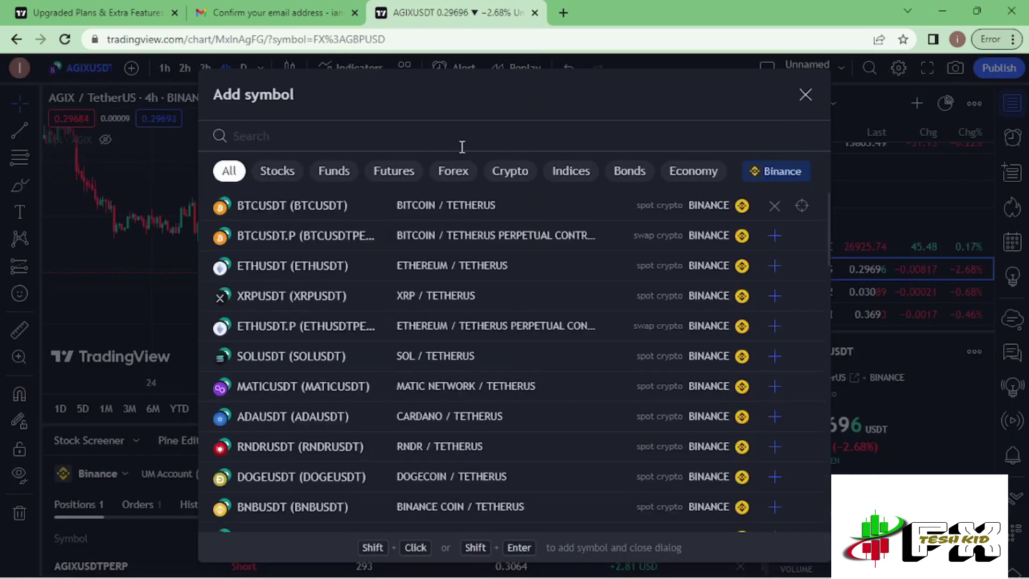
type("G")
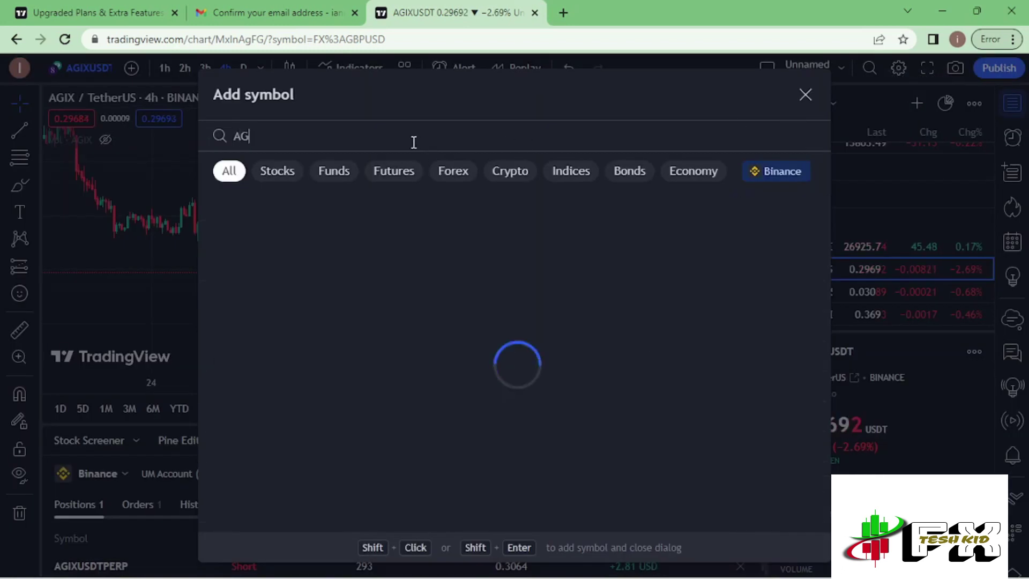
type("IX")
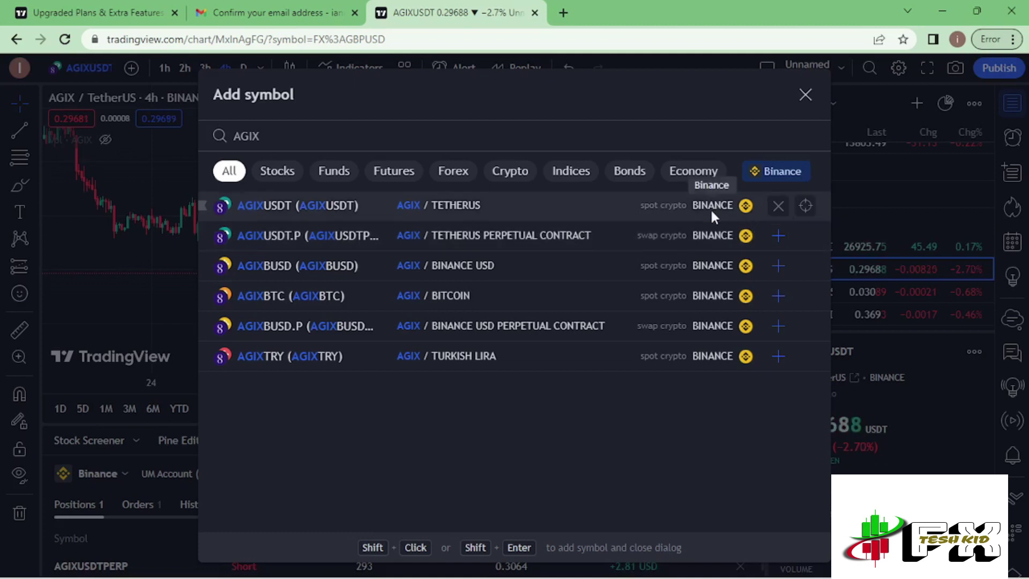
left_click(777, 237)
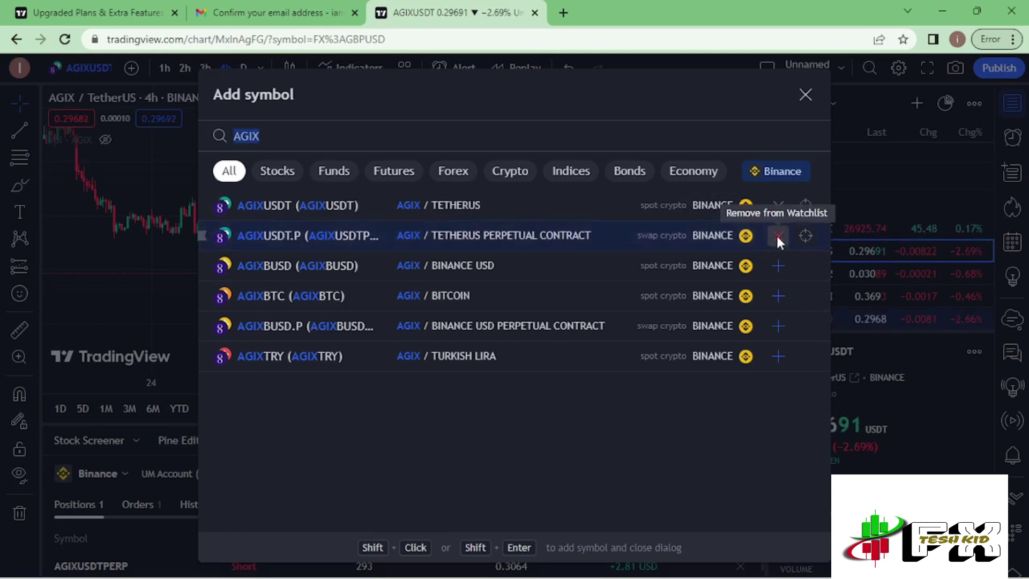
left_click(805, 94)
left_click(858, 311)
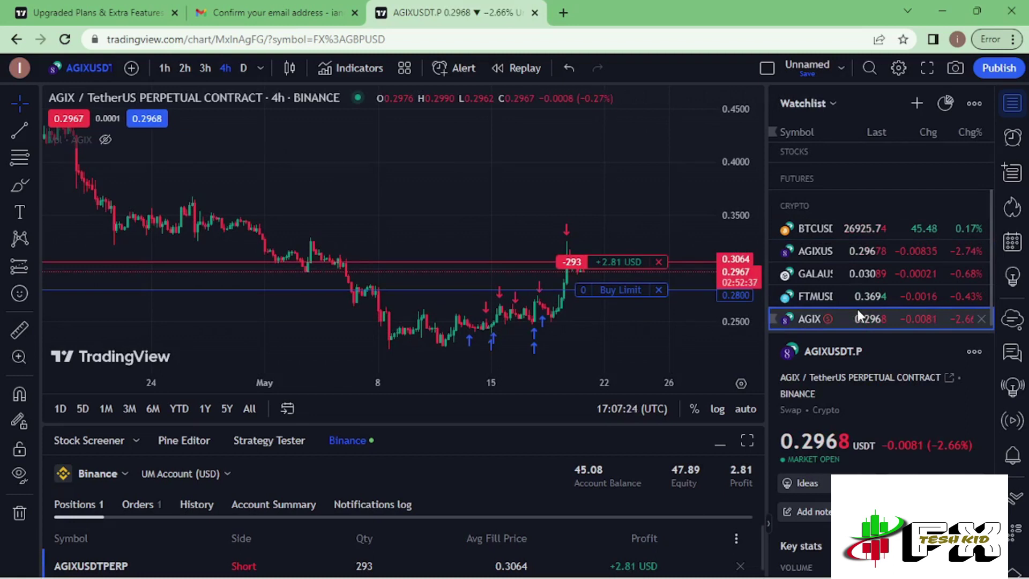
Stretch the price scale and pan the AGIX chart to show recent candles and order lines
left_click_drag(748, 289, 749, 267)
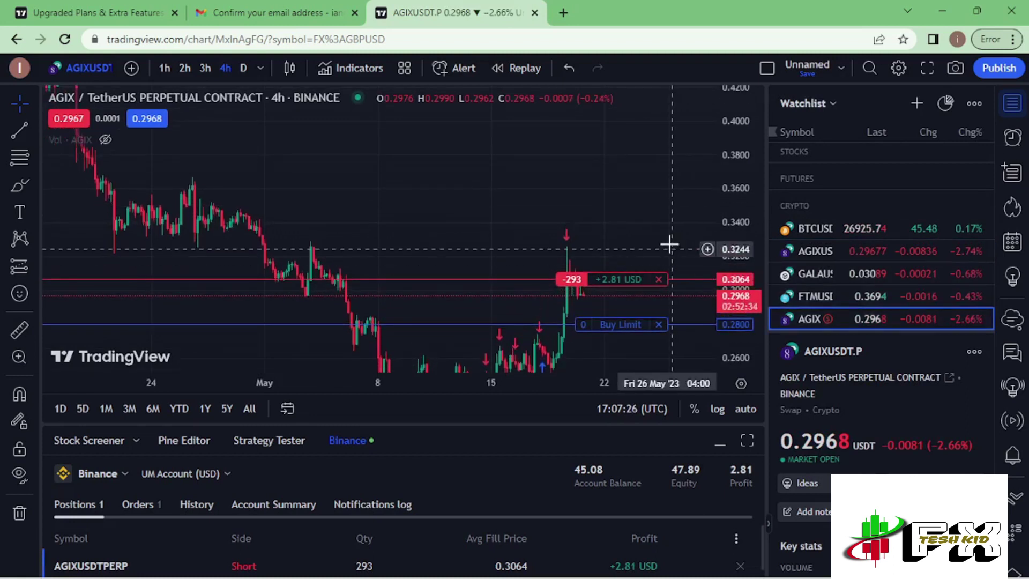
left_click_drag(668, 244, 625, 189)
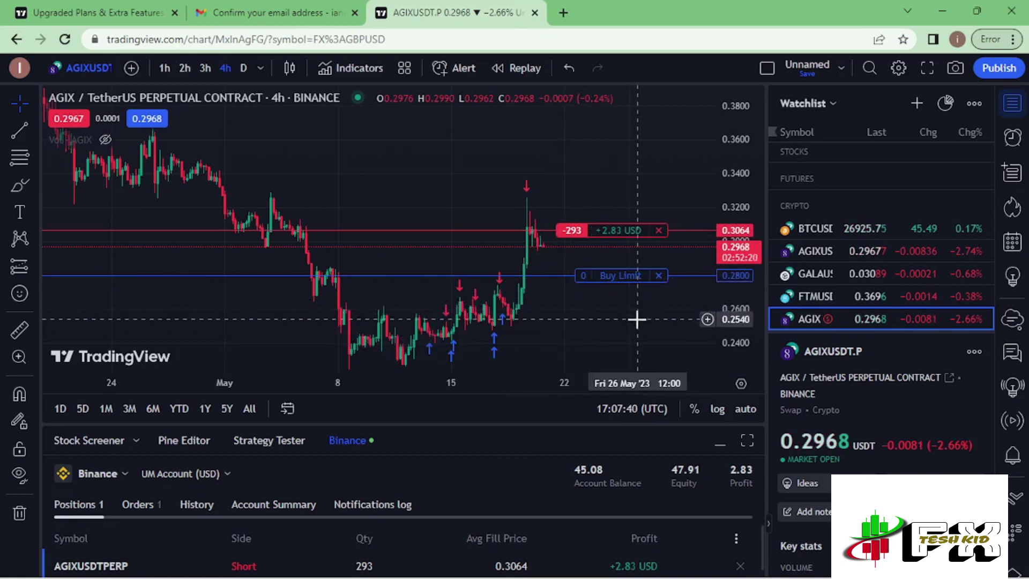
mouse_move(421, 341)
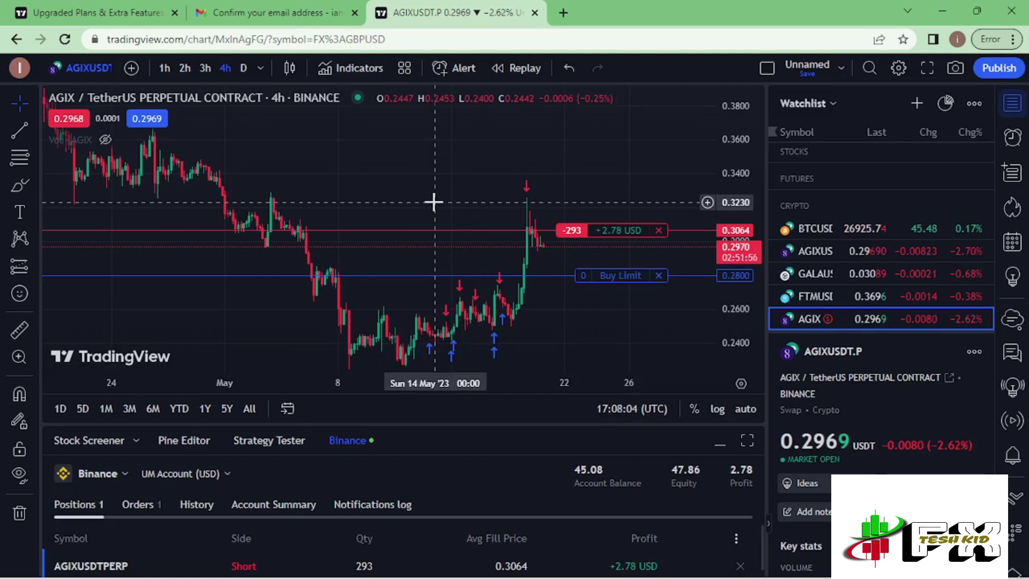
right_click(383, 150)
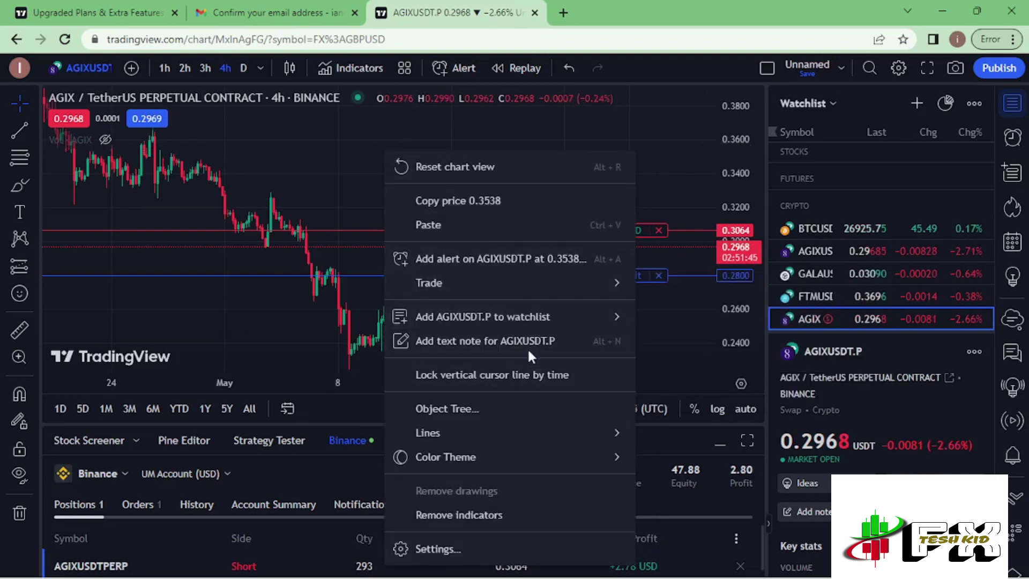
Create a new AGIXUSDTPERP order from the chart's Trade menu at 0.3537
mouse_move(572, 288)
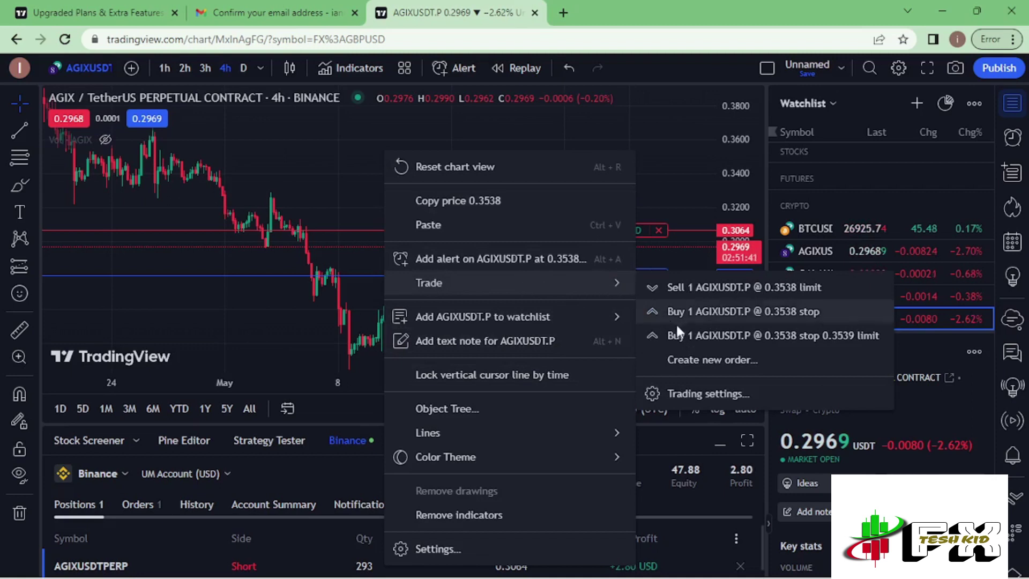
left_click(714, 360)
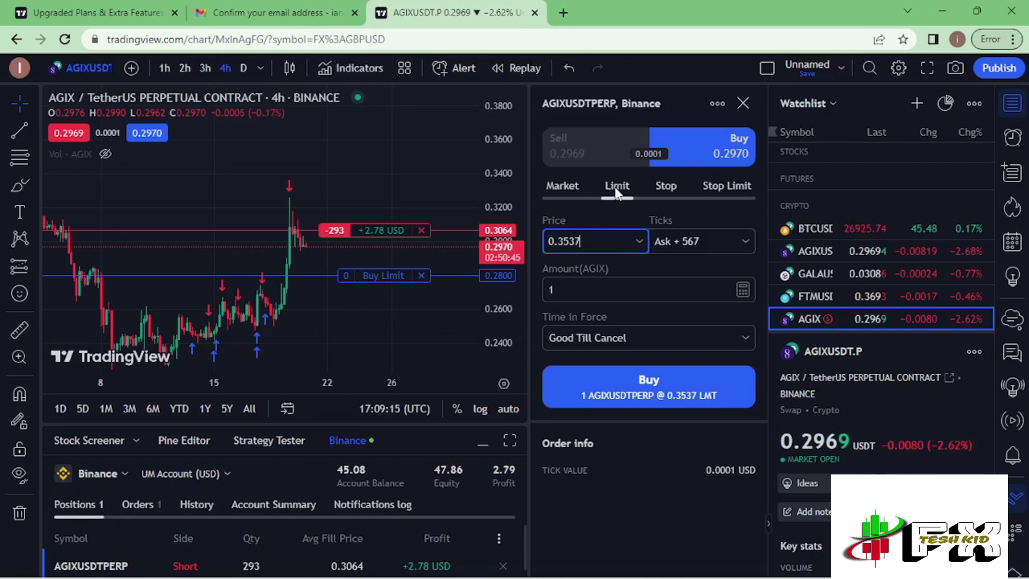
Make the order a Market buy and add 1000 to the amount, giving 1 001 AGIX
left_click(562, 185)
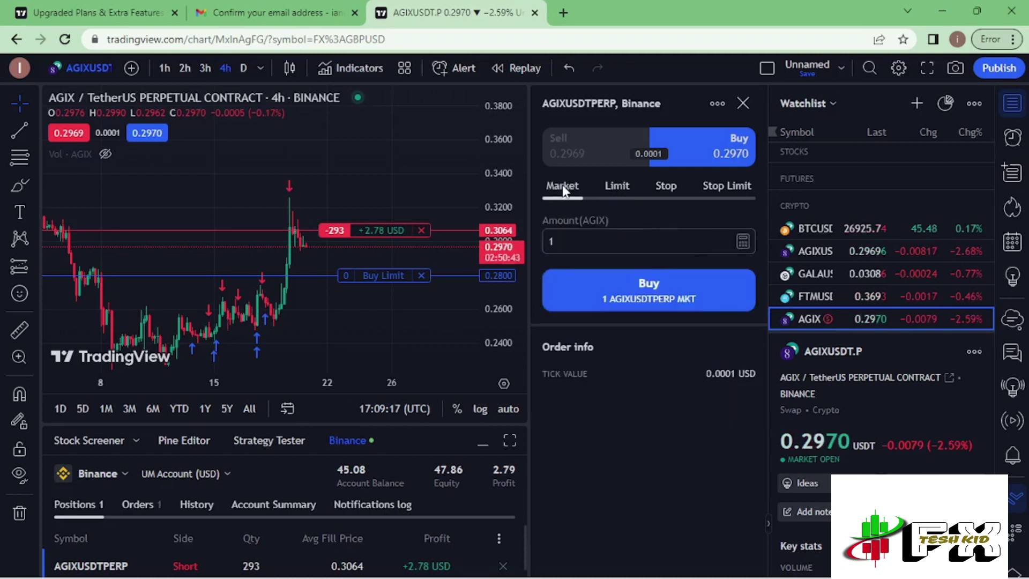
left_click(619, 188)
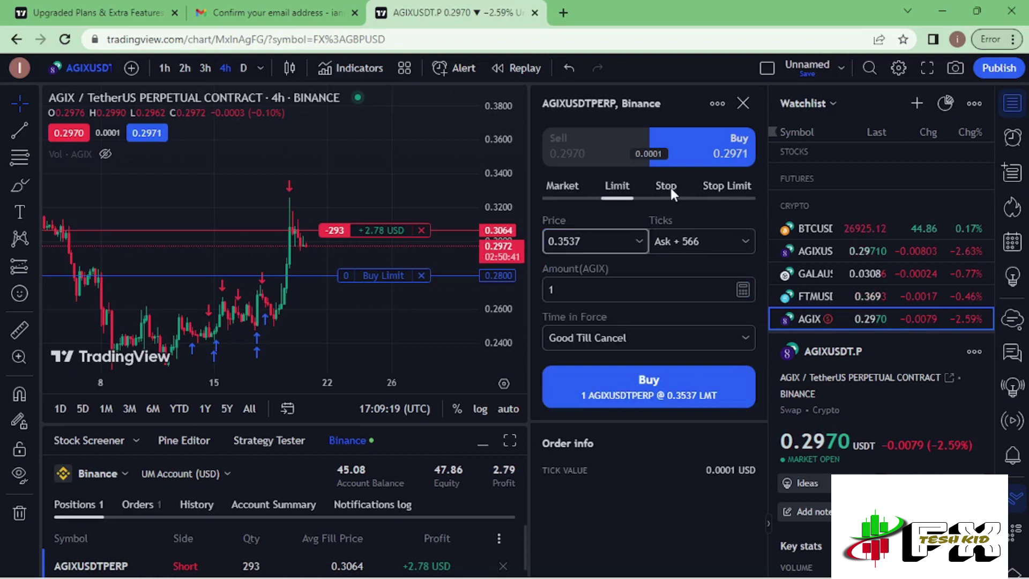
left_click(668, 187)
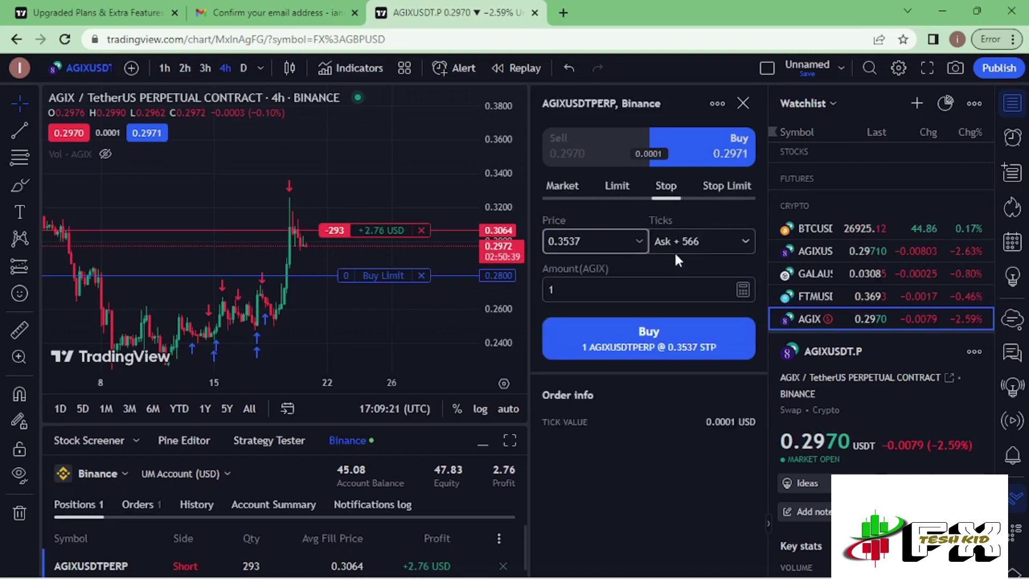
left_click(567, 185)
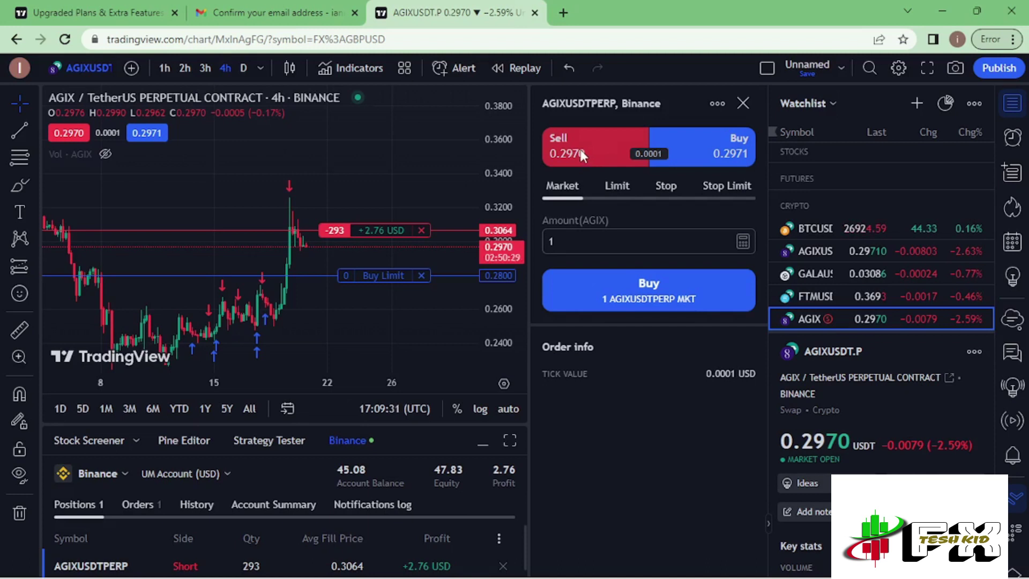
left_click(580, 149)
left_click(700, 149)
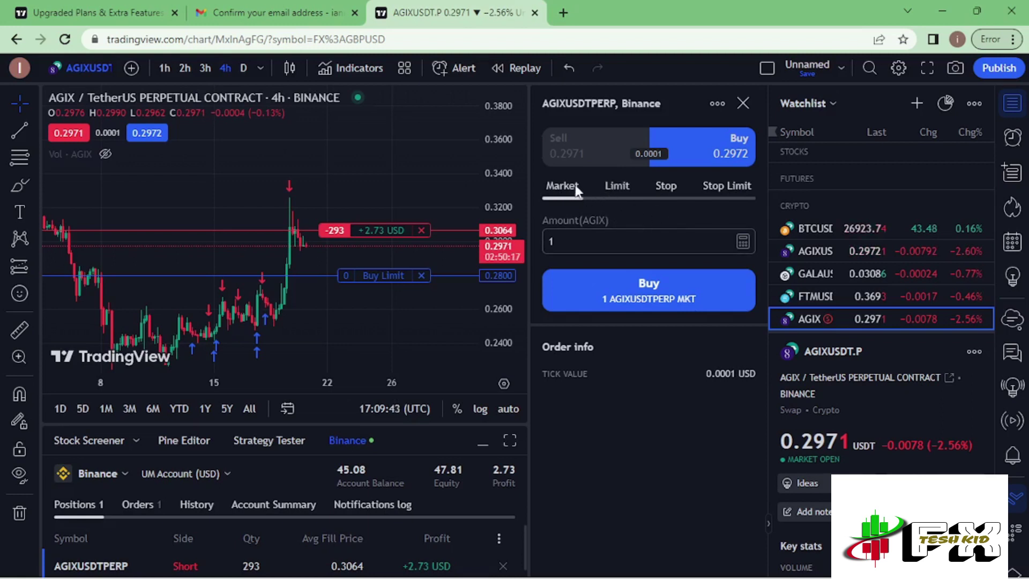
left_click(743, 241)
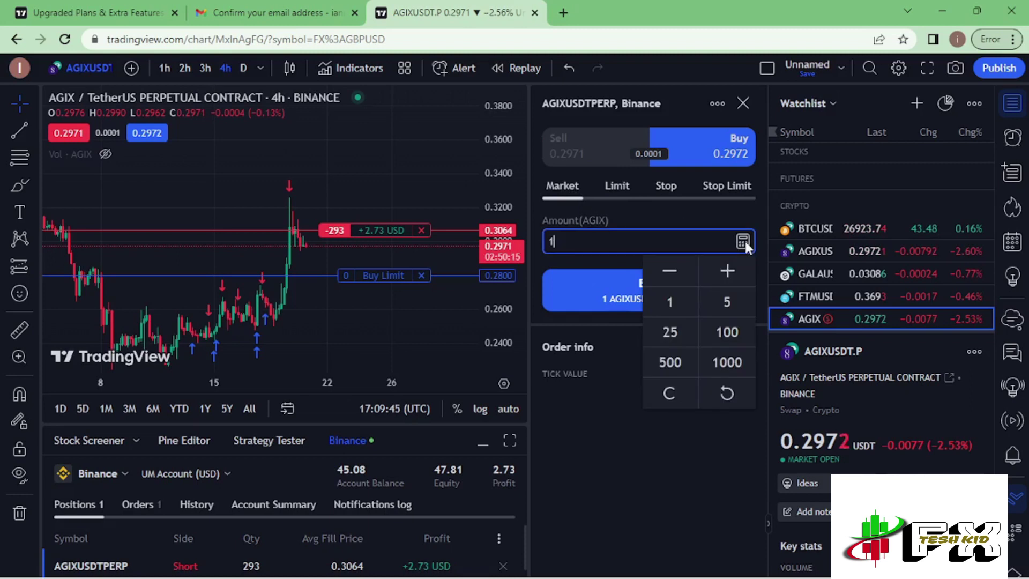
left_click(731, 366)
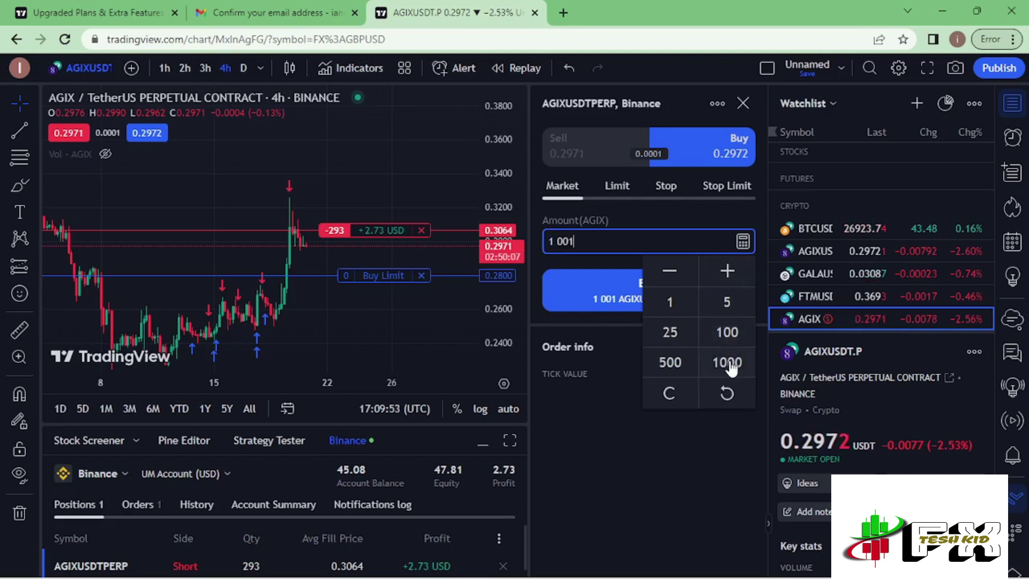
left_click(607, 426)
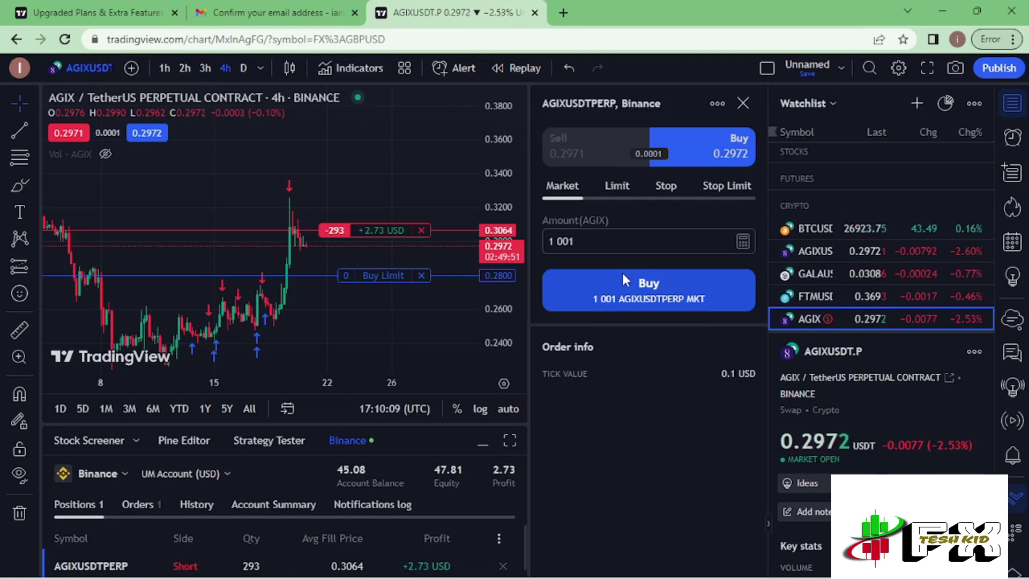
Enable Instant orders placement in the chart Settings' Trading tab and close the dialog
right_click(397, 163)
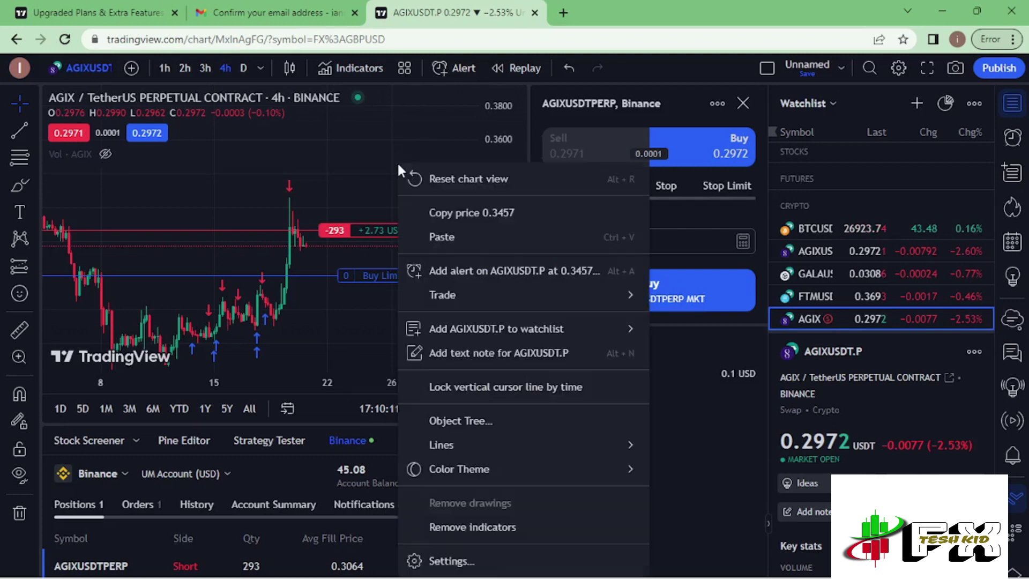
left_click(448, 562)
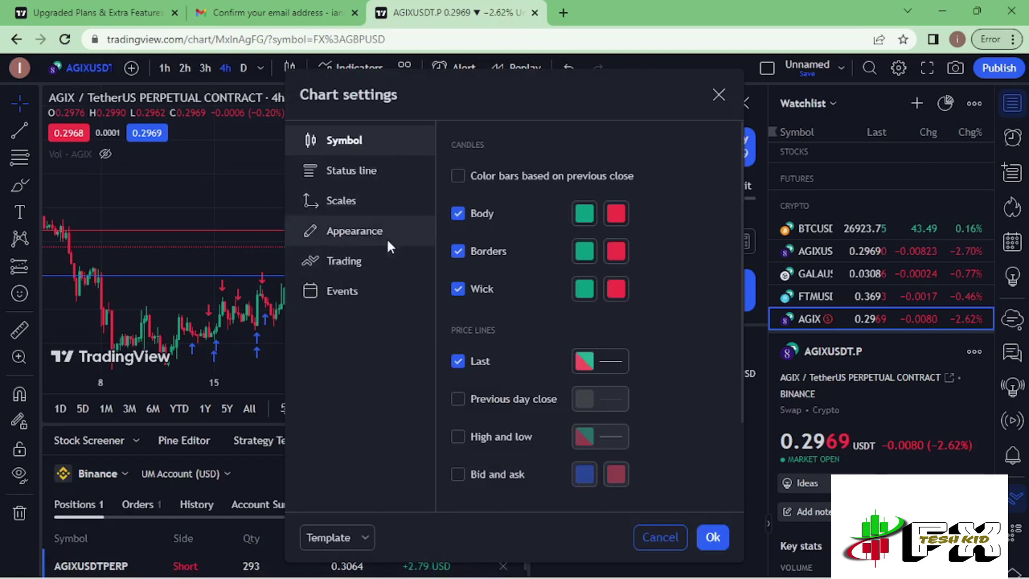
left_click(363, 268)
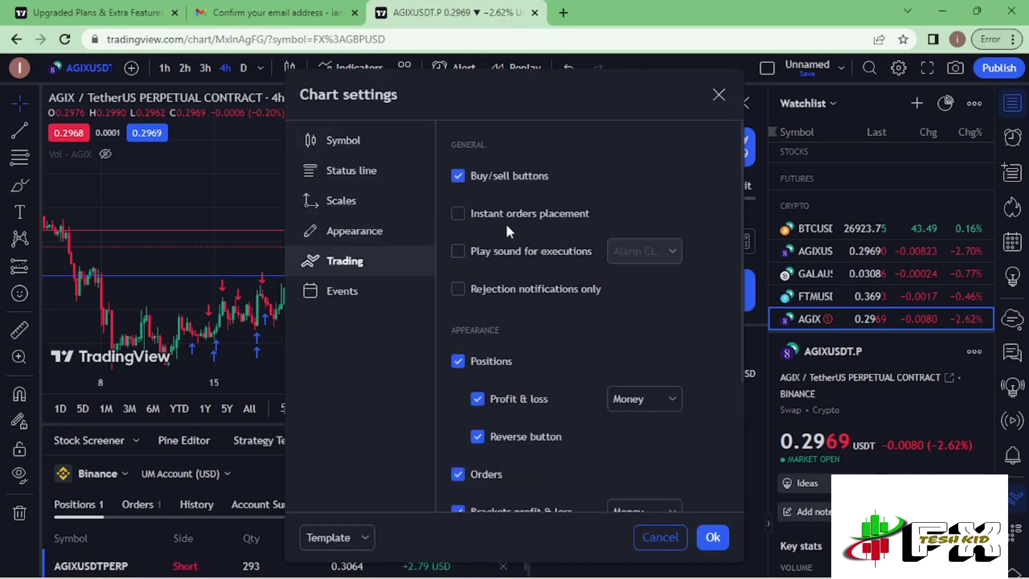
left_click(456, 212)
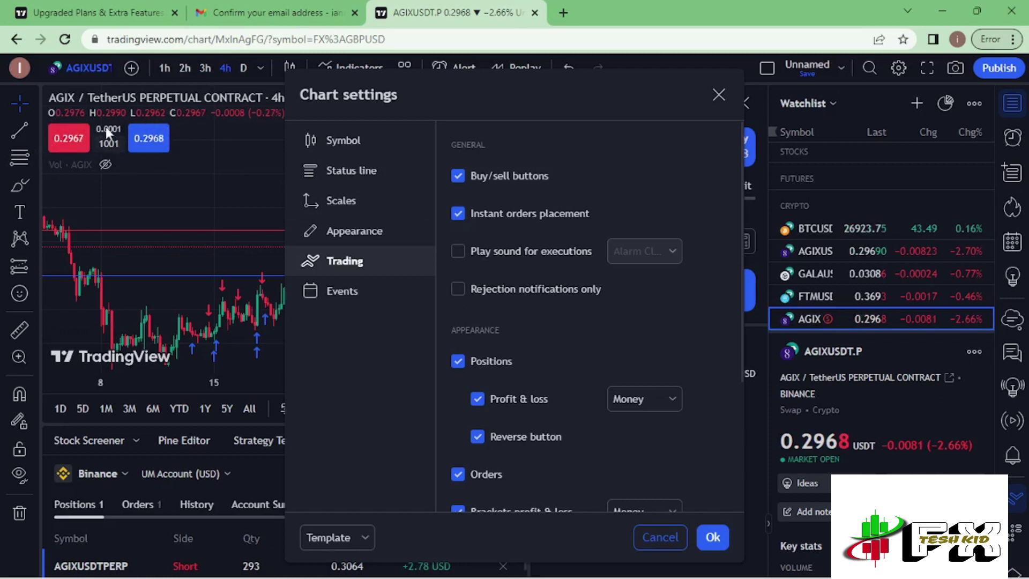
left_click(458, 214)
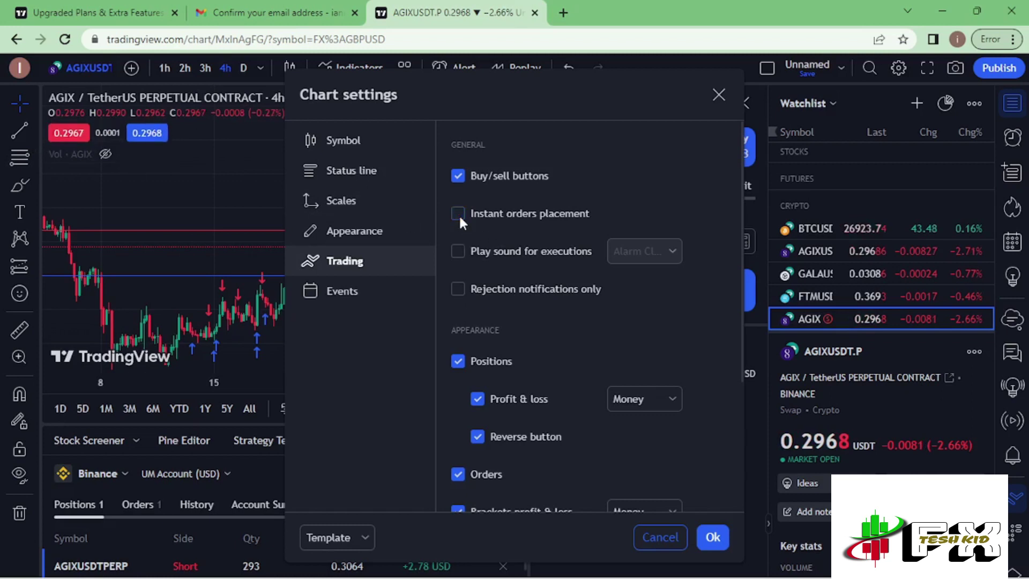
left_click(458, 214)
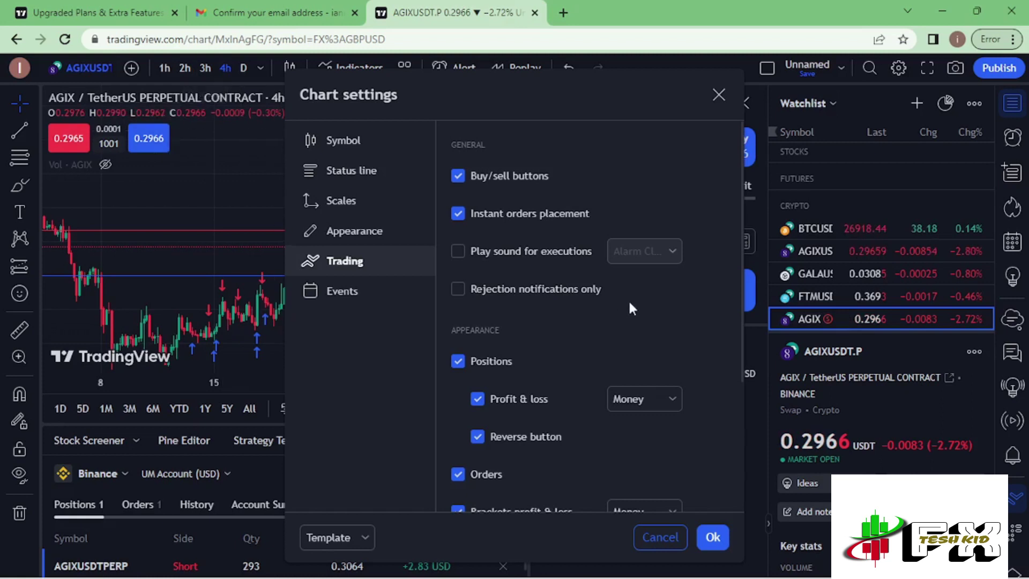
scroll(627, 311, "down", 1)
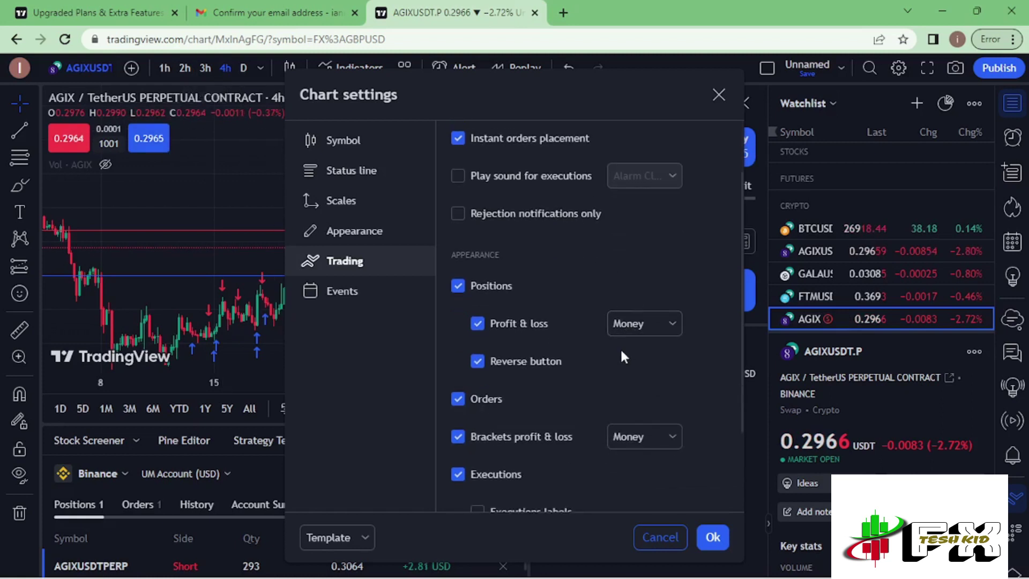
left_click(717, 95)
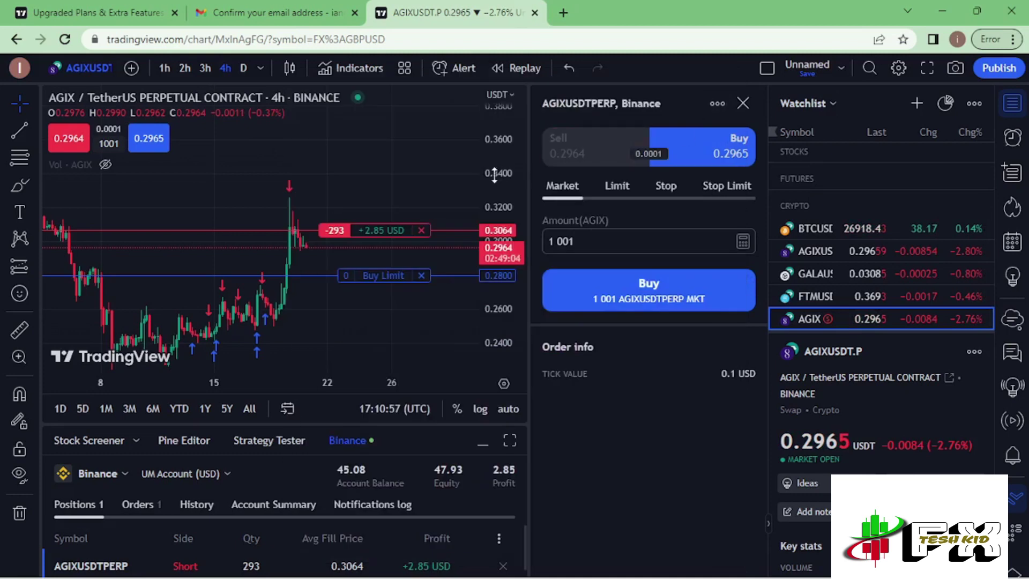